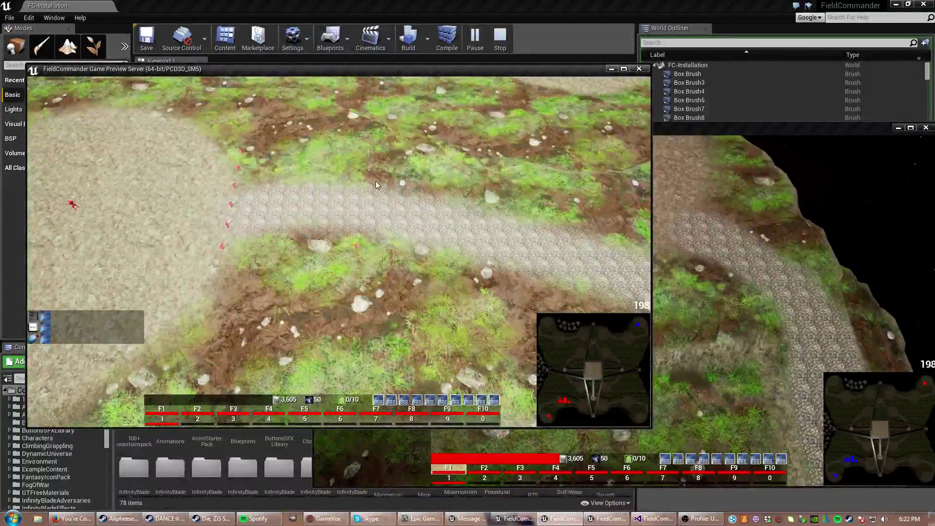
Step: Return focus to the server preview and pan along the cobblestone path toward the ridge and bridge
click(751, 131)
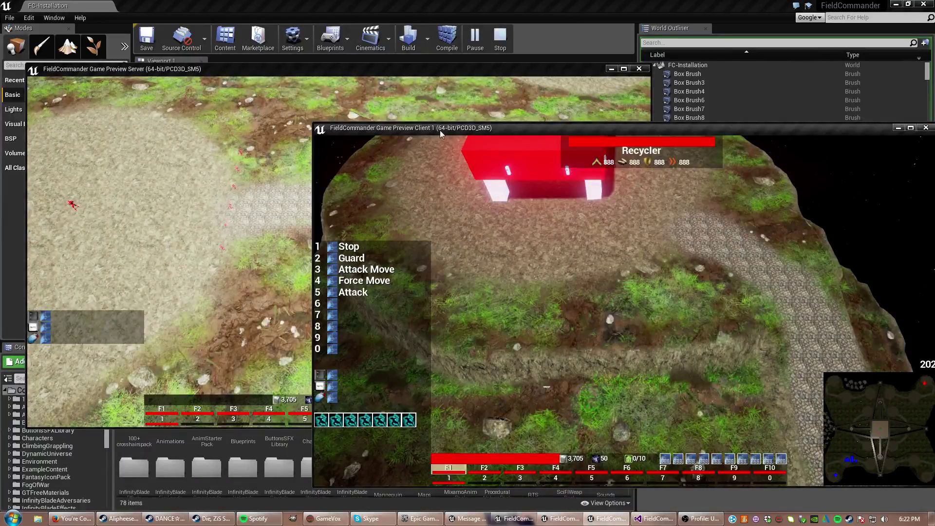
click(401, 76)
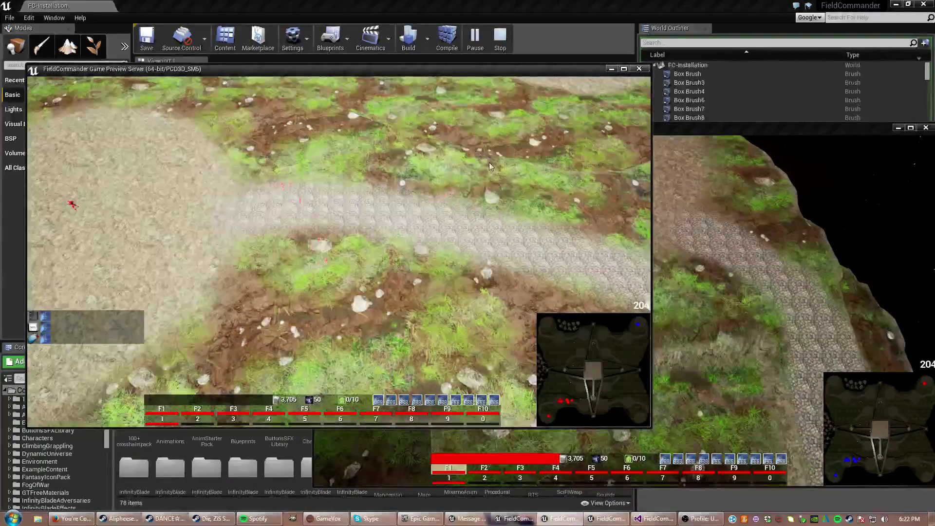
mouse_move(514, 178)
middle_down()
mouse_move(375, 265)
mouse_move(365, 230)
middle_up()
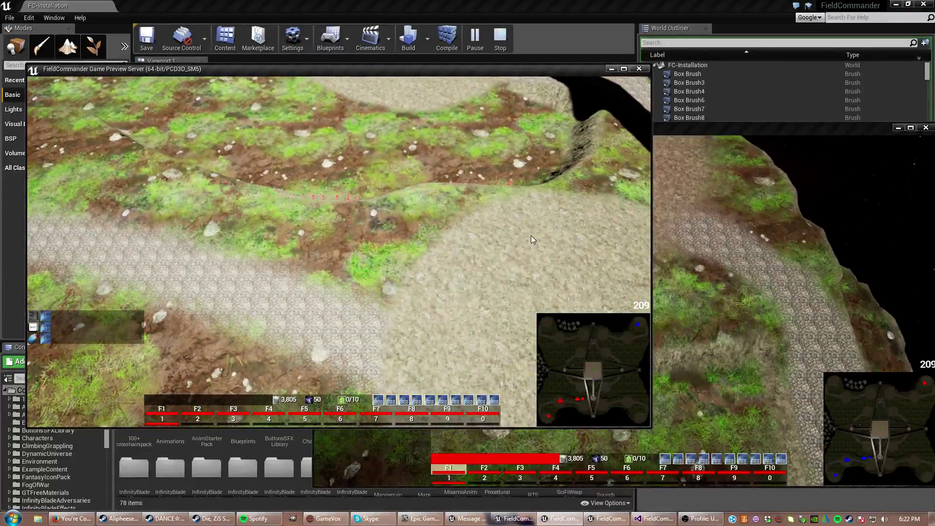
mouse_move(552, 237)
middle_down()
mouse_move(421, 278)
mouse_move(384, 336)
middle_up()
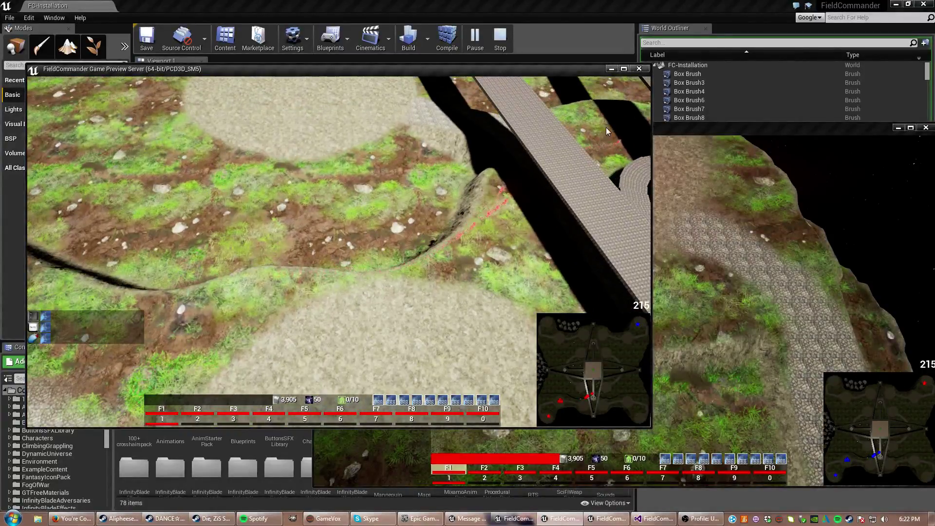
middle_drag(606, 127, 340, 263)
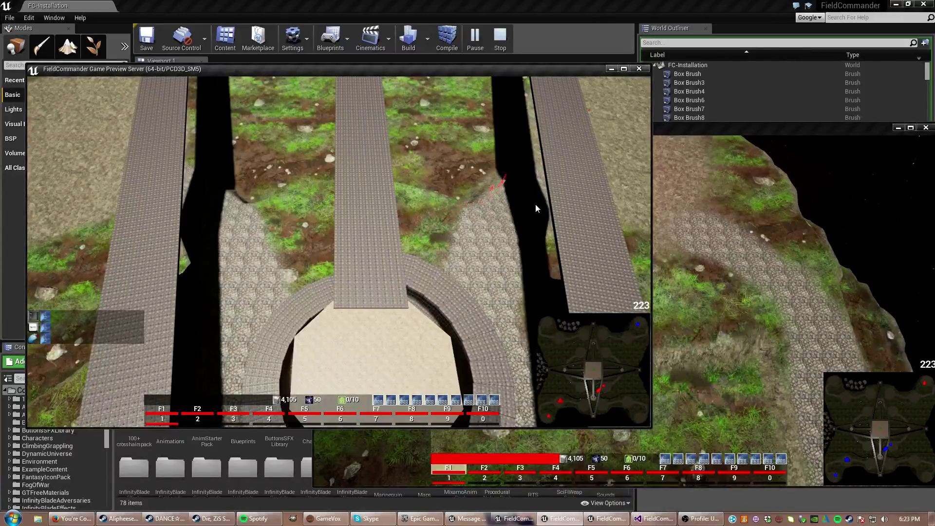
Step: Rotate the server camera over the walkways and dirt area to look down on the central tower
mouse_move(536, 204)
middle_down()
mouse_move(338, 344)
mouse_move(282, 358)
mouse_move(326, 355)
middle_up()
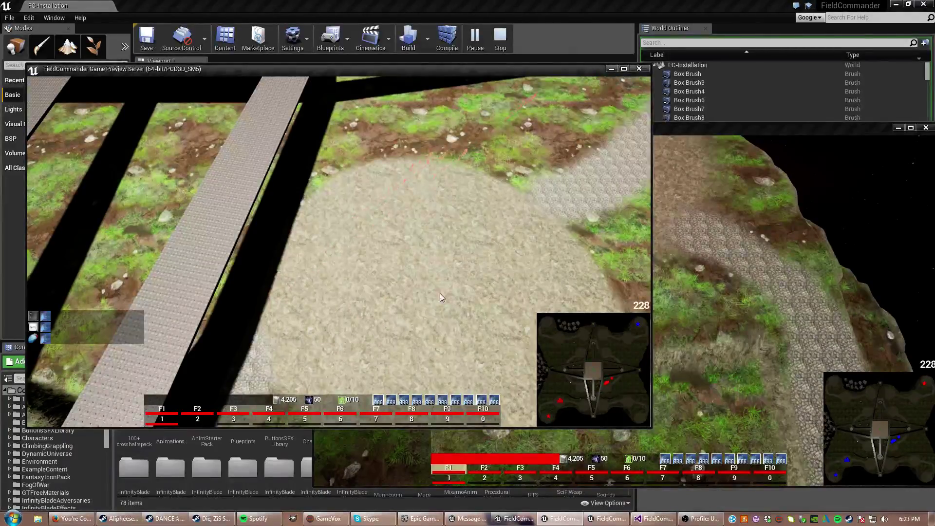
mouse_move(544, 206)
middle_down()
mouse_move(510, 256)
mouse_move(432, 333)
mouse_move(296, 425)
middle_up()
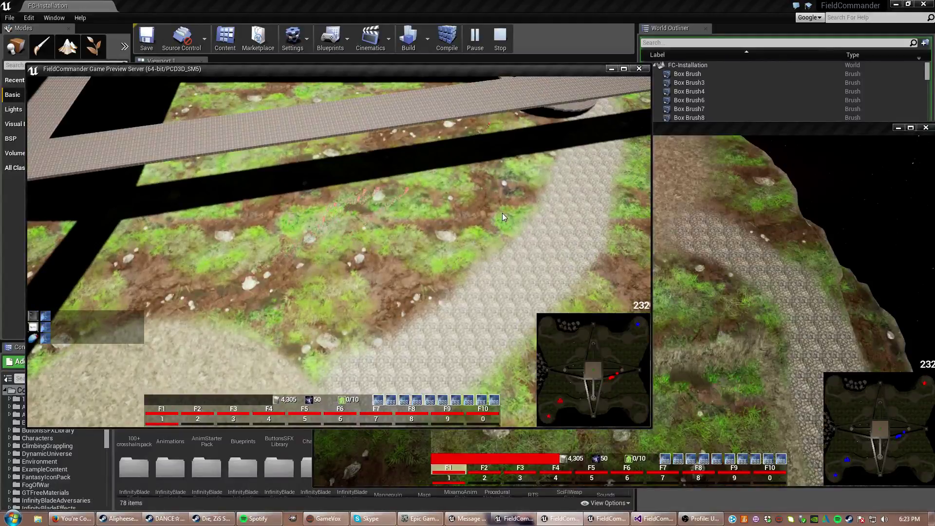
mouse_move(502, 213)
middle_down()
mouse_move(438, 282)
mouse_move(339, 359)
mouse_move(248, 406)
mouse_move(305, 335)
middle_up()
mouse_move(400, 233)
middle_down()
mouse_move(399, 334)
mouse_move(364, 372)
mouse_move(242, 414)
middle_up()
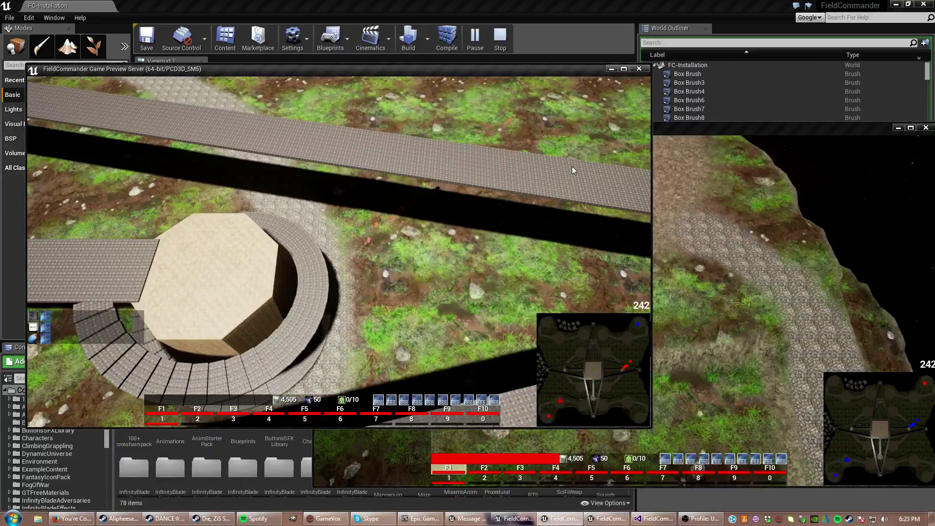
mouse_move(572, 166)
middle_down()
mouse_move(388, 320)
mouse_move(293, 371)
middle_up()
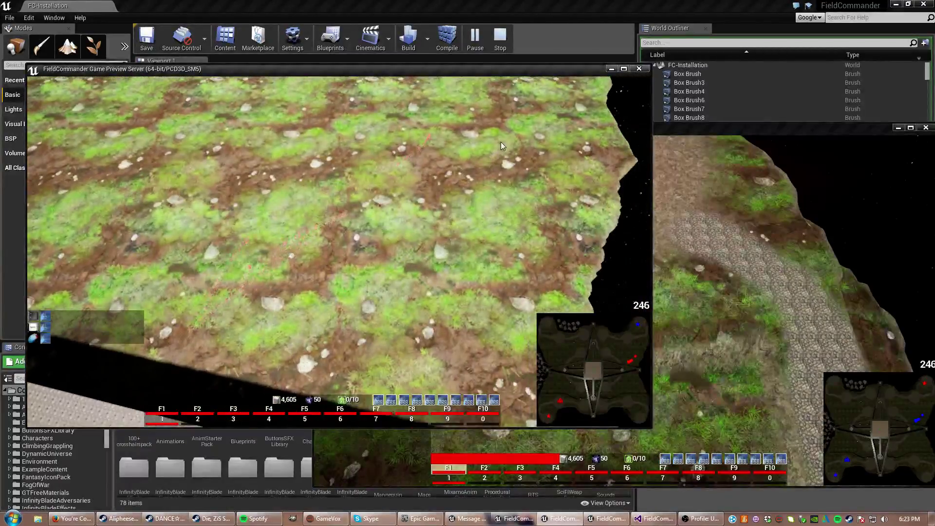
Step: Pan the server camera across the grassland to centre the gravel clearing
mouse_move(487, 166)
middle_down()
mouse_move(473, 291)
mouse_move(484, 336)
mouse_move(452, 418)
middle_up()
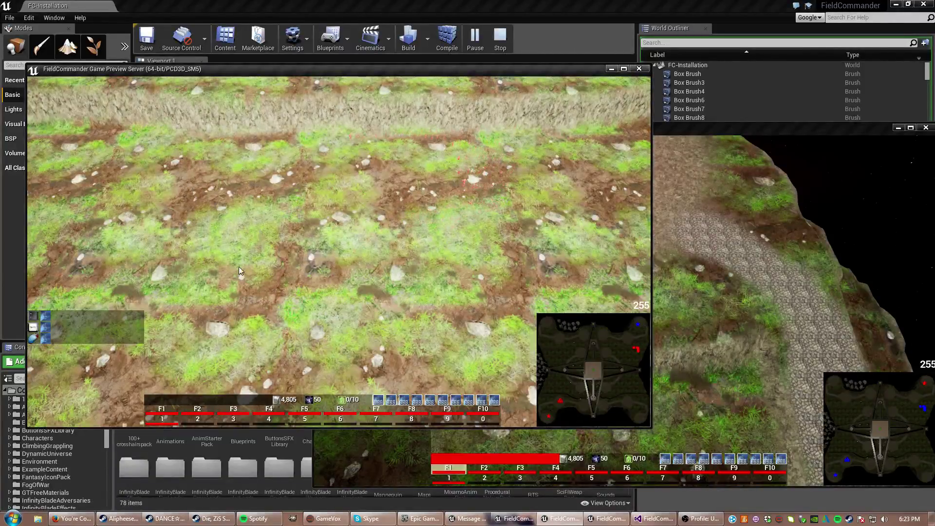
mouse_move(190, 262)
middle_down()
mouse_move(328, 309)
mouse_move(421, 324)
middle_up()
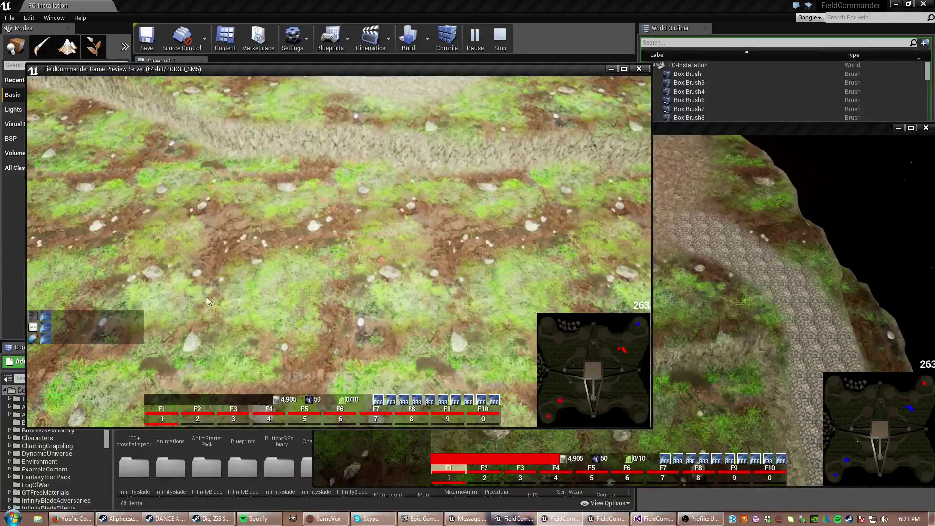
middle_drag(207, 298, 441, 290)
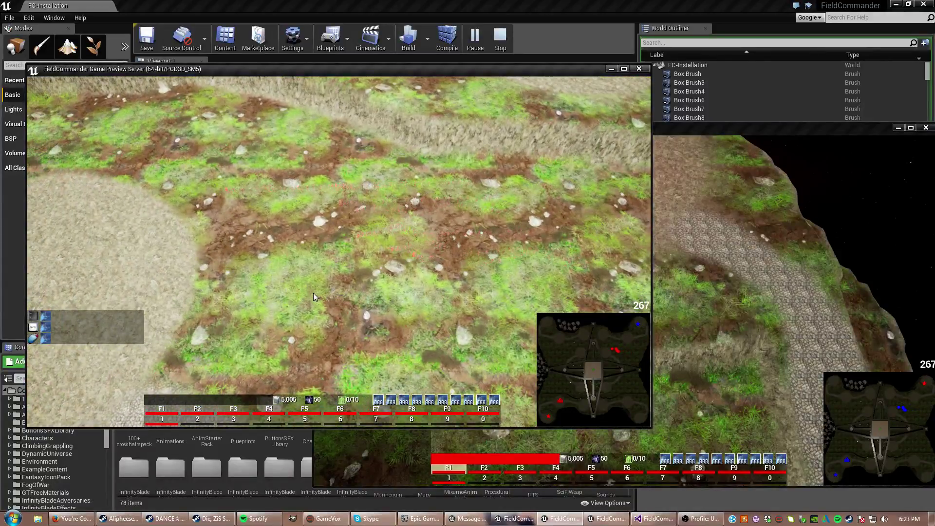
middle_drag(205, 291, 499, 293)
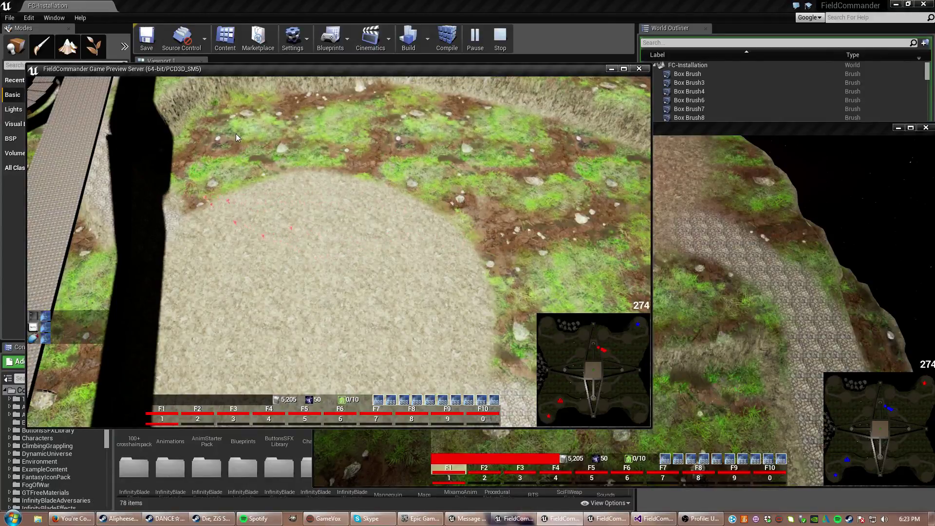
mouse_move(235, 113)
middle_down()
mouse_move(319, 161)
mouse_move(327, 344)
middle_up()
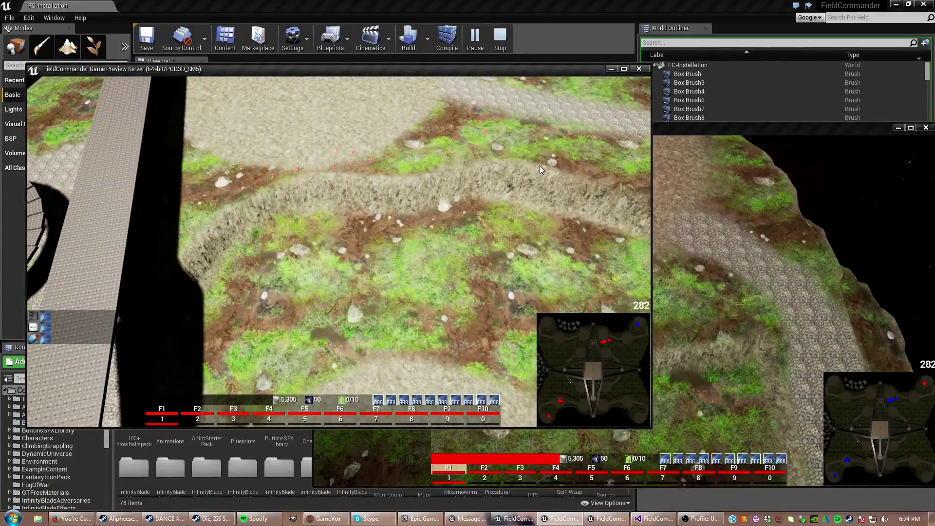
Step: Rotate and tilt the camera along the path to show the cliff edge and cobblestone path
mouse_move(551, 164)
middle_down()
mouse_move(438, 311)
mouse_move(257, 367)
middle_up()
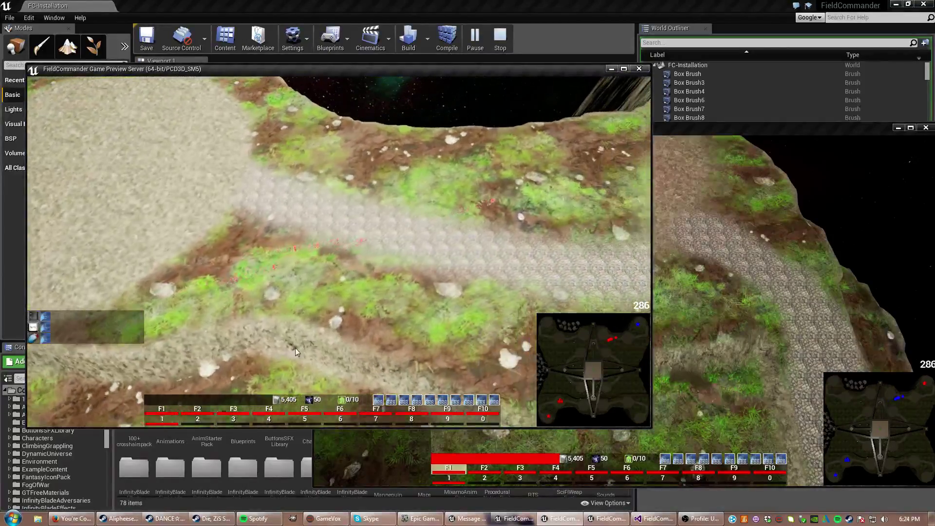
mouse_move(258, 366)
middle_down()
mouse_move(476, 291)
mouse_move(334, 331)
mouse_move(348, 310)
middle_up()
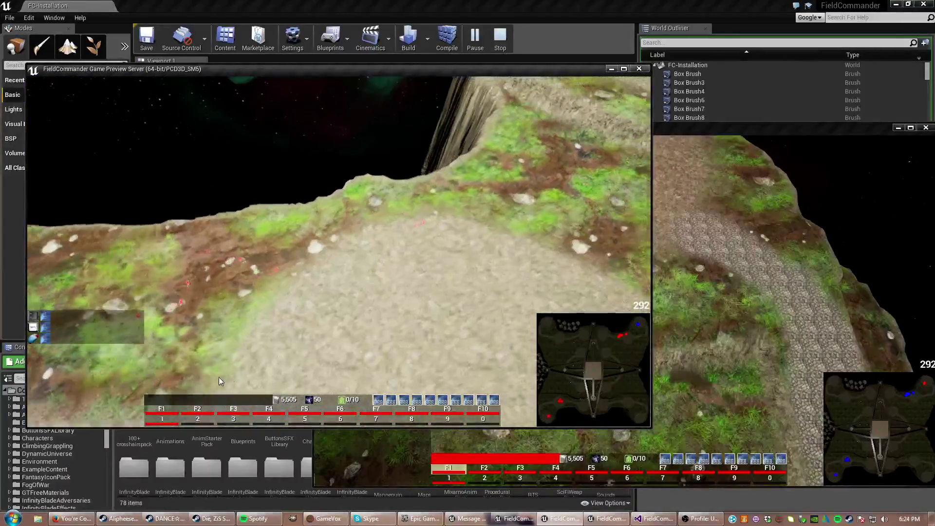
middle_drag(528, 248, 317, 285)
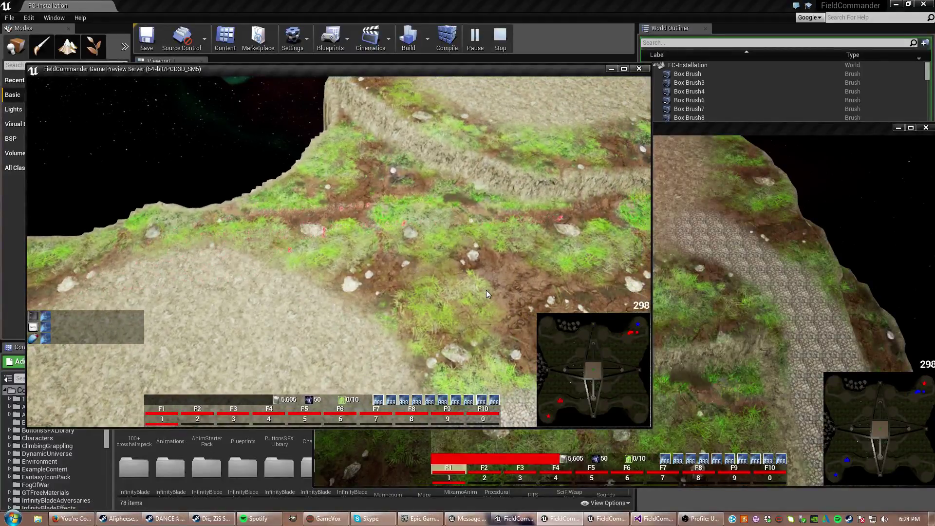
middle_drag(456, 290, 266, 278)
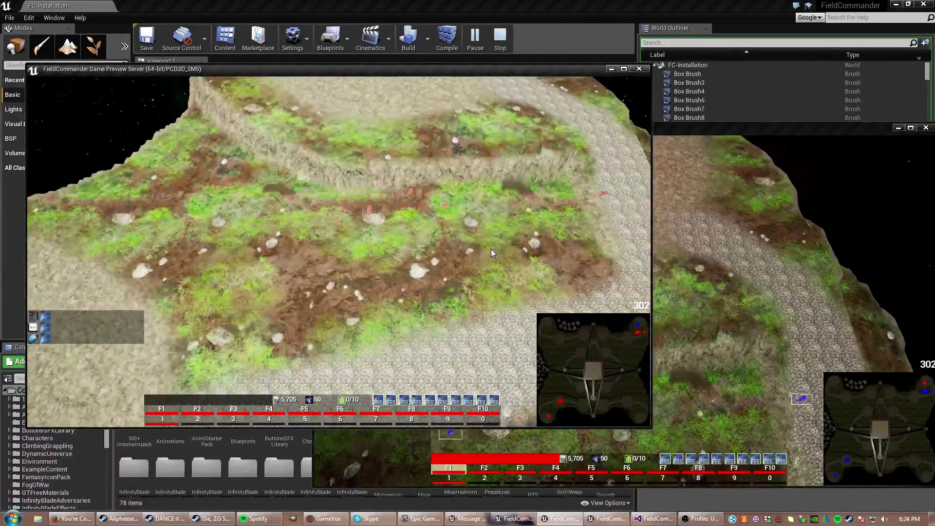
mouse_move(491, 250)
middle_down()
mouse_move(468, 261)
mouse_move(443, 349)
mouse_move(407, 413)
mouse_move(343, 427)
middle_up()
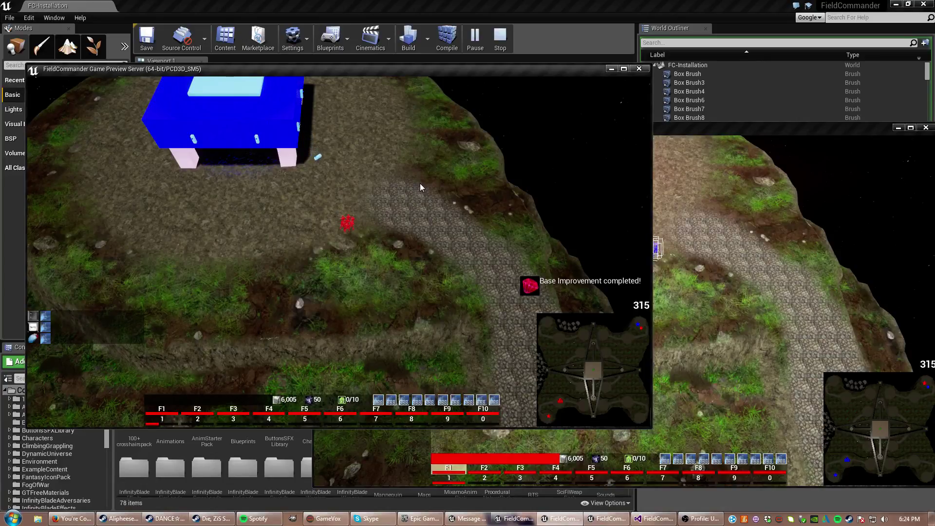
Step: Focus the Game Preview Client 1 window so it appears in front of the Server window
click(718, 127)
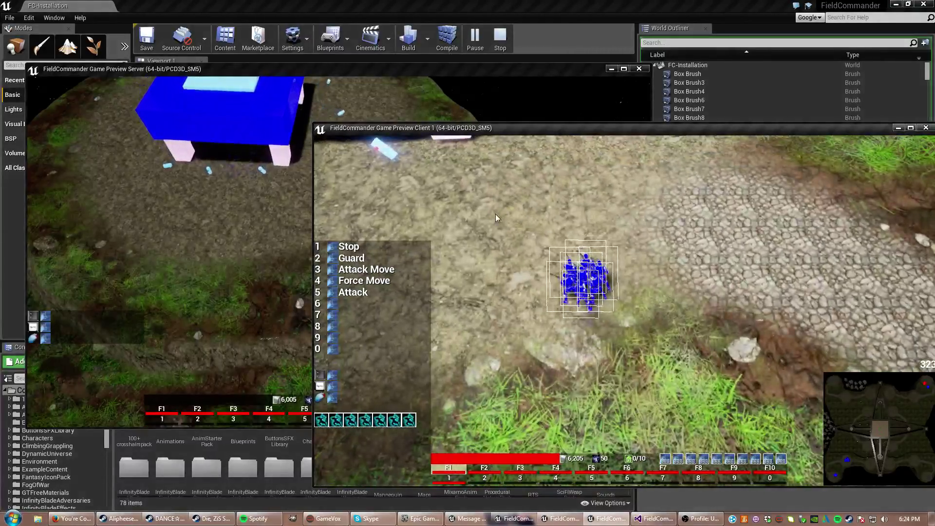
Step: Order the blue units to three new spots on the terrain, ending toward the upper-left ground
right_click(495, 218)
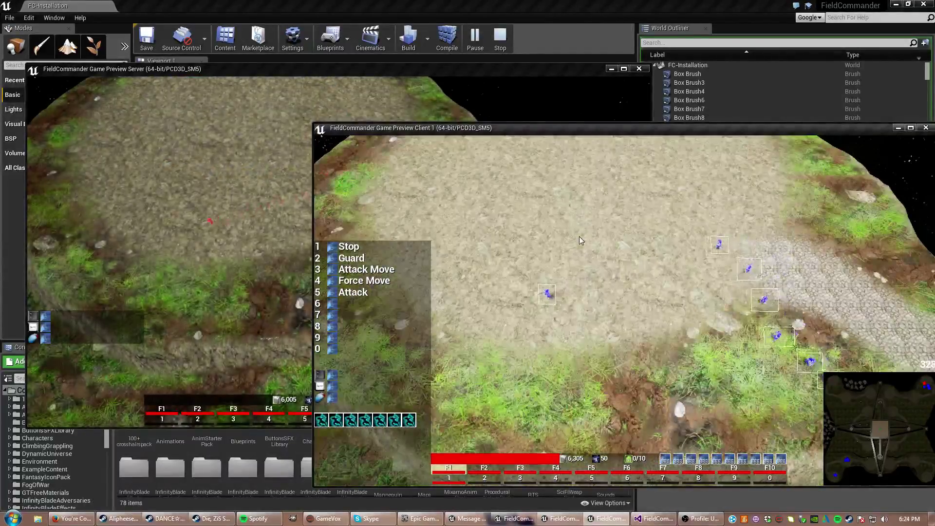
right_click(579, 236)
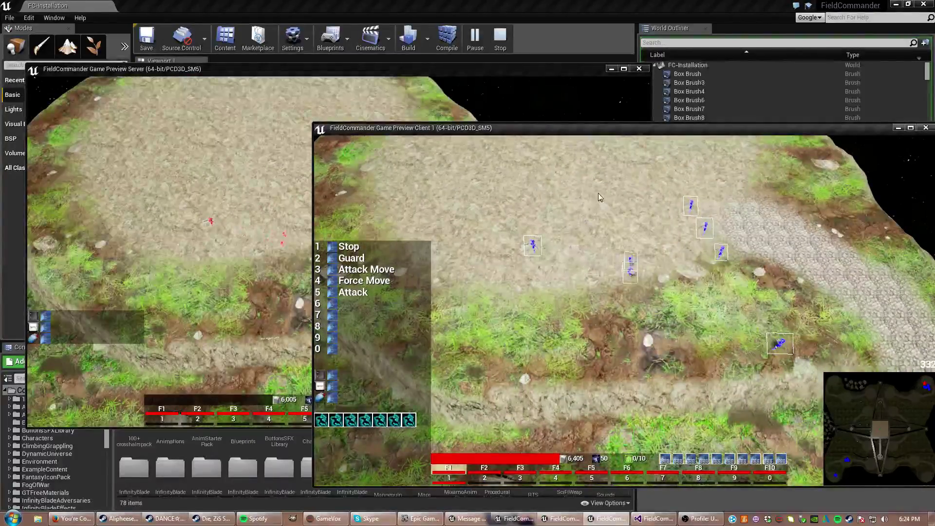
right_click(556, 169)
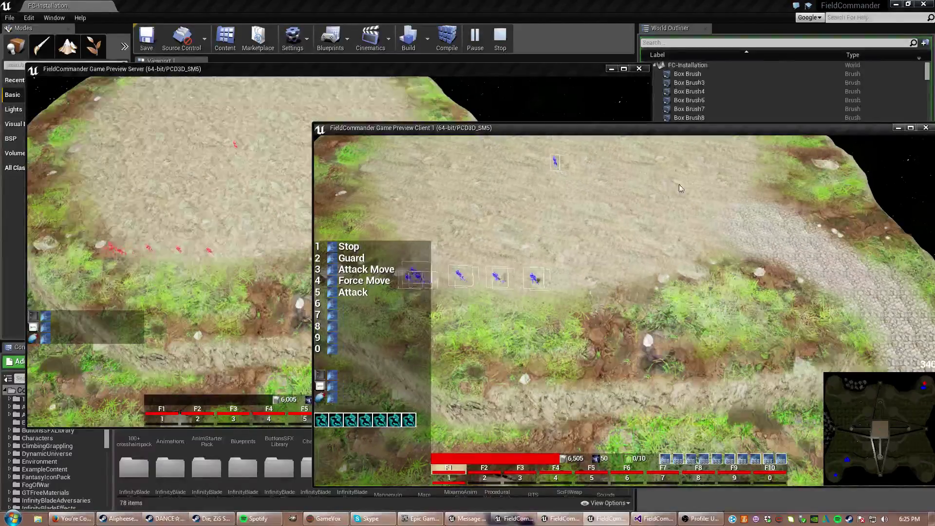
Step: Pan the client camera after the units, then stop the Play-in-Editor session with Esc
middle_drag(668, 179, 701, 208)
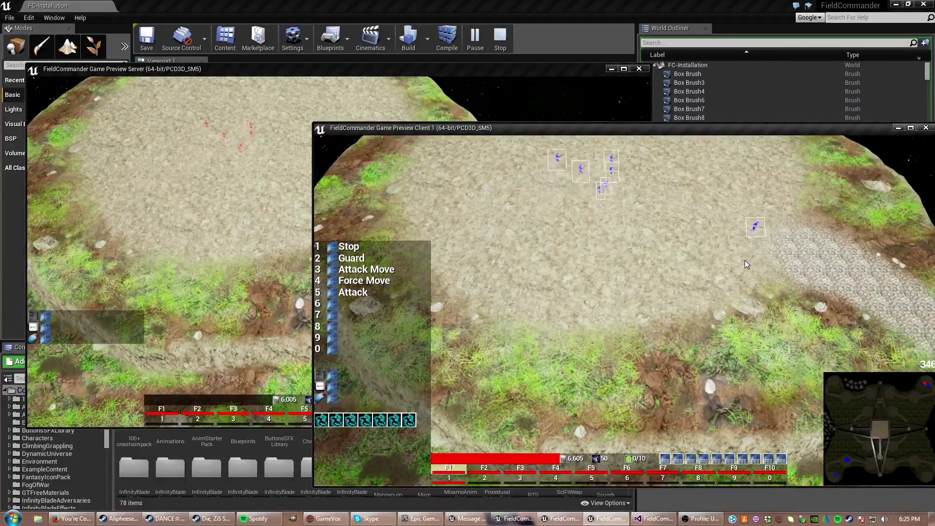
middle_drag(711, 277, 640, 349)
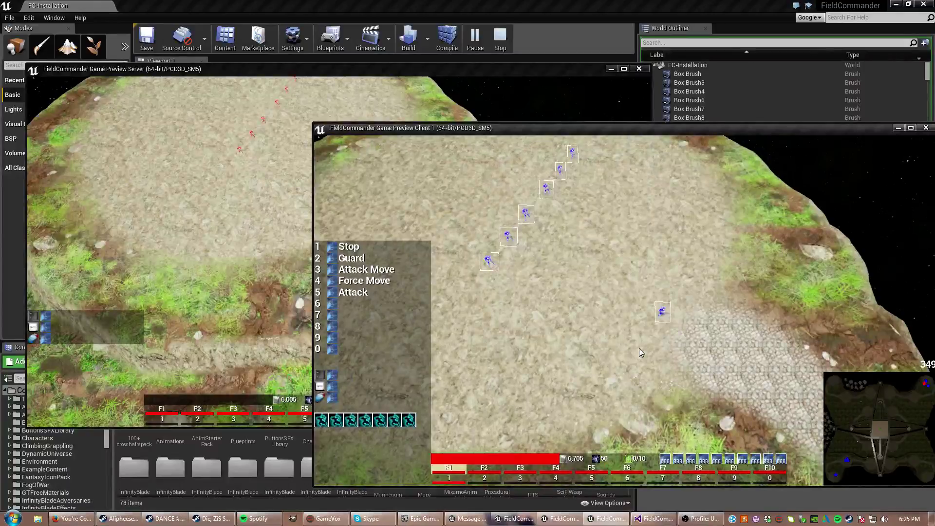
key(Escape)
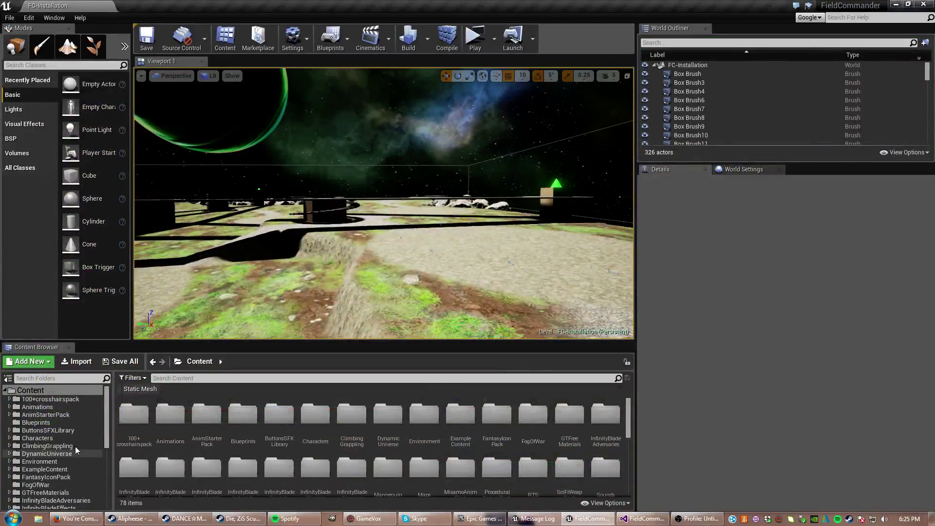
click(256, 457)
scroll(258, 454, down, 3)
scroll(273, 444, down, 5)
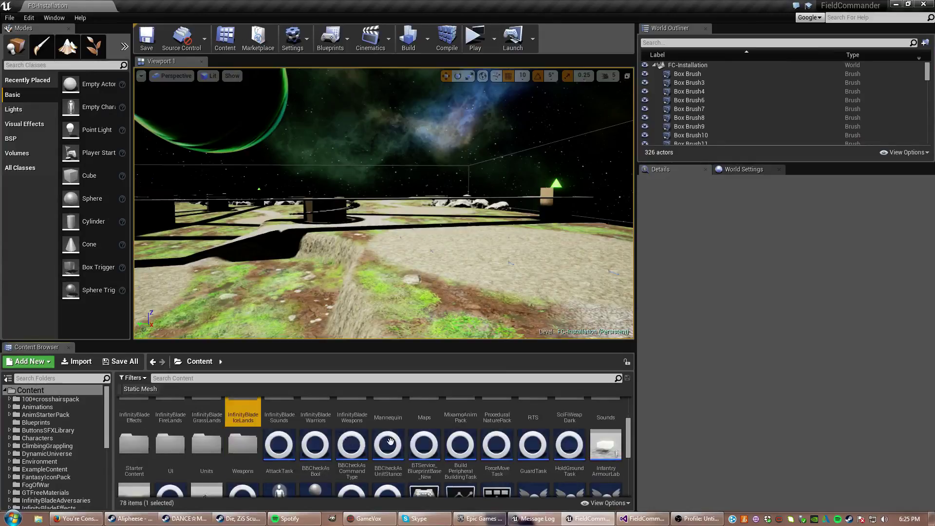
scroll(287, 434, down, 4)
scroll(302, 425, down, 2)
click(280, 417)
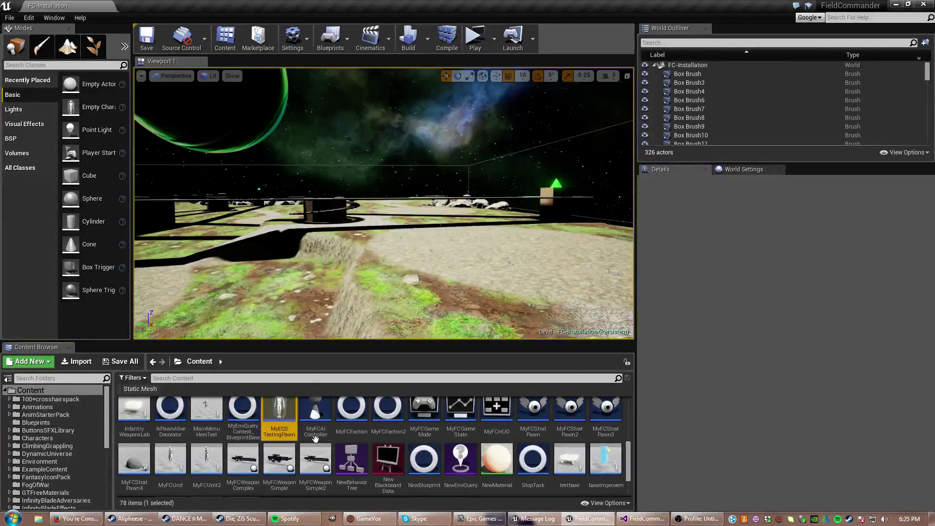
double_click(462, 460)
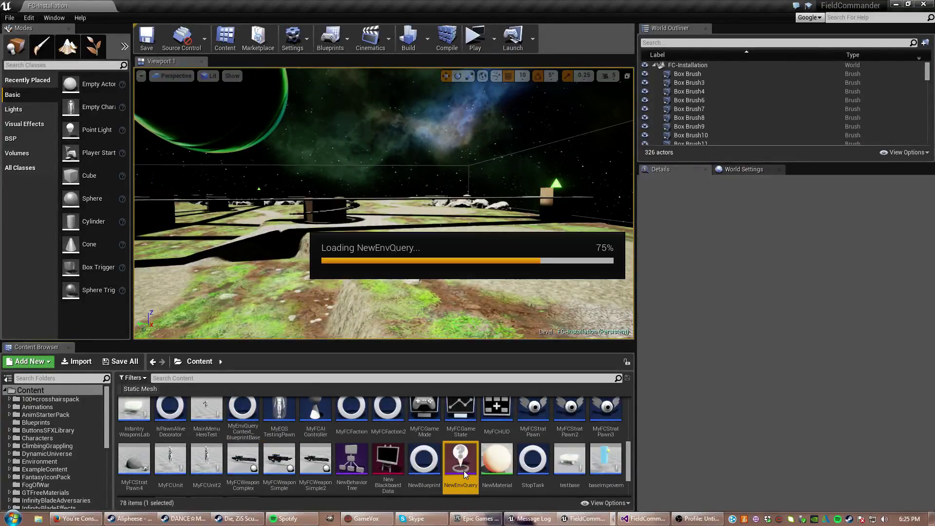
click(436, 421)
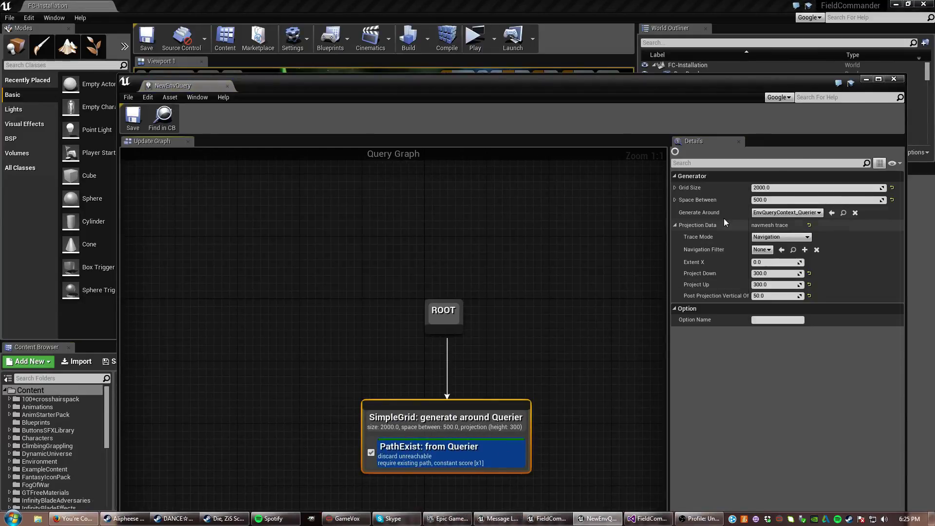
click(894, 79)
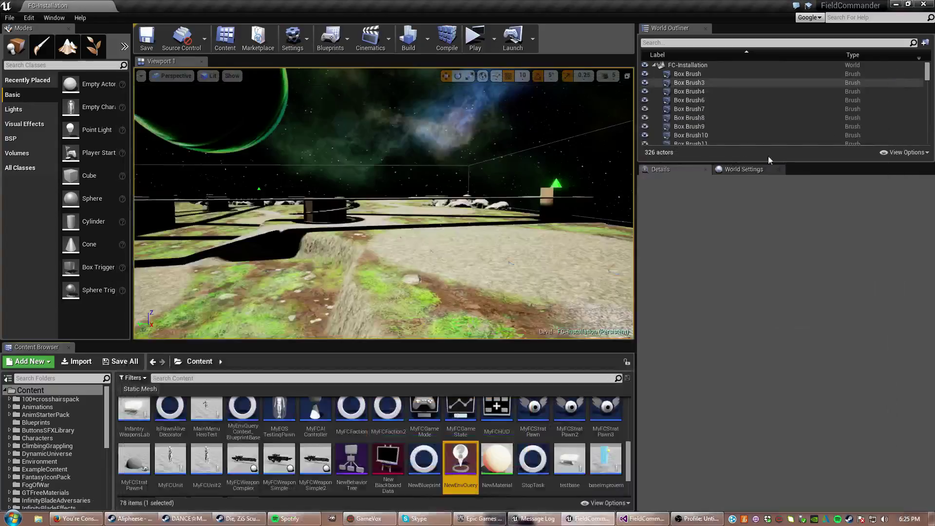
Step: Place MyEQSTestingPawn on the terrain and frame it to view its NewEnvQuery grid points
click(281, 421)
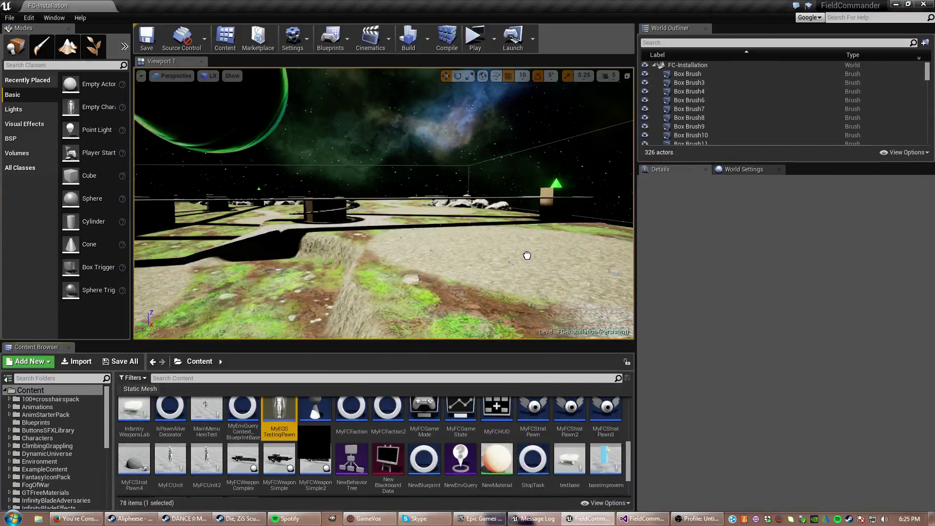
drag(282, 422, 527, 255)
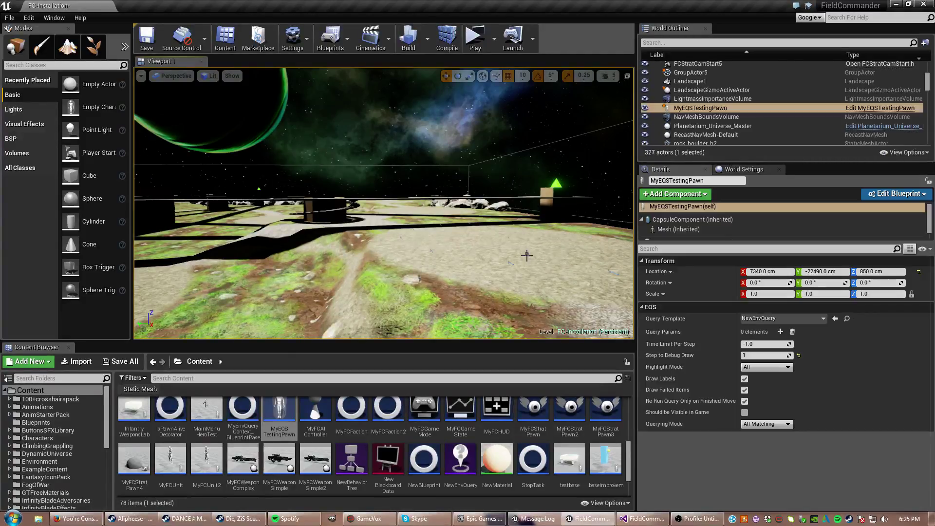
right_drag(514, 298, 535, 264)
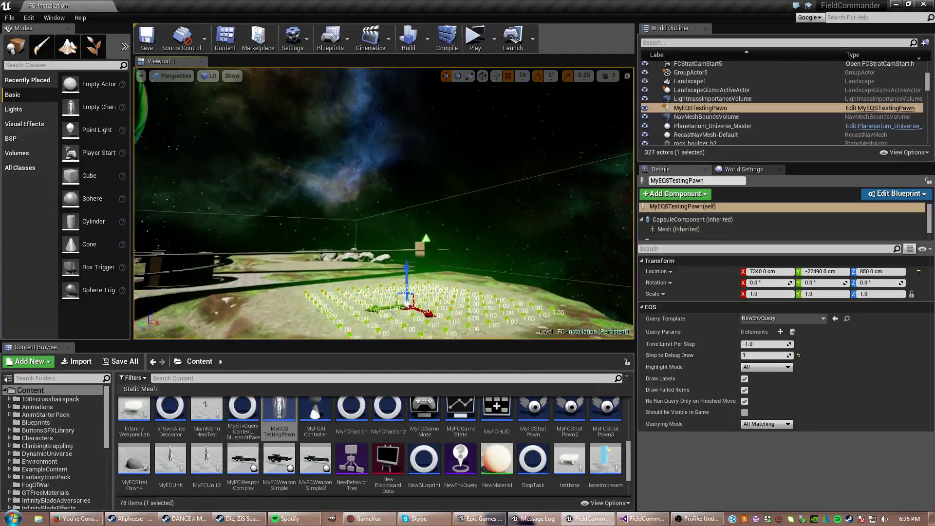
key(f)
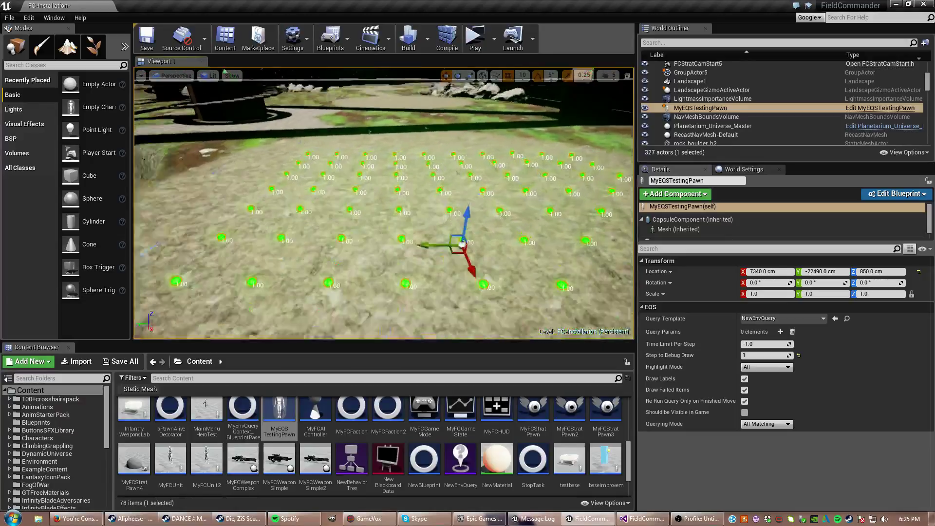
right_drag(414, 210, 415, 233)
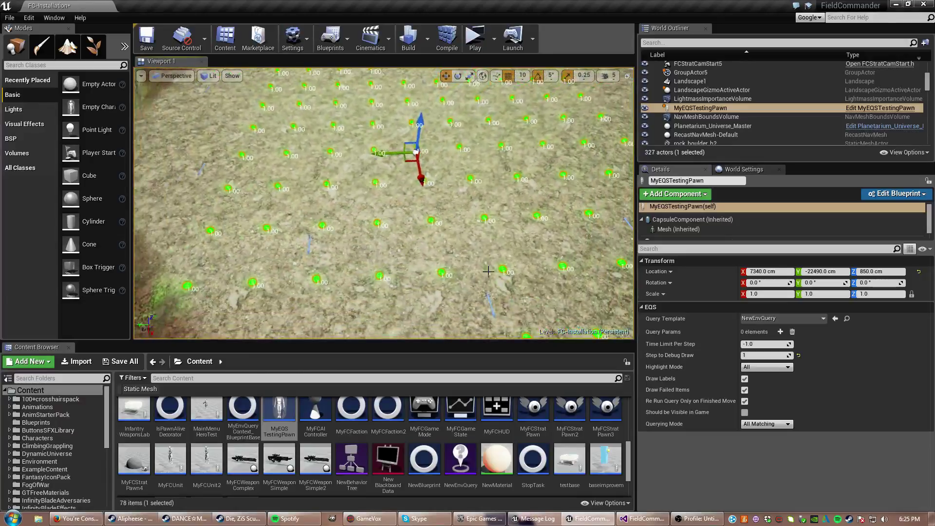
Step: Move the testing pawn to X 6770 cm, then delete it from the level
drag(419, 175, 422, 142)
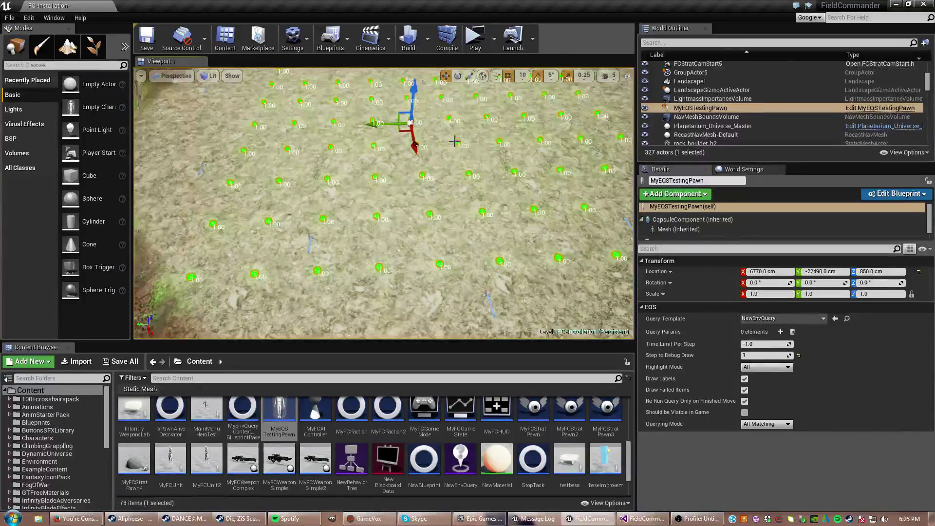
key(Delete)
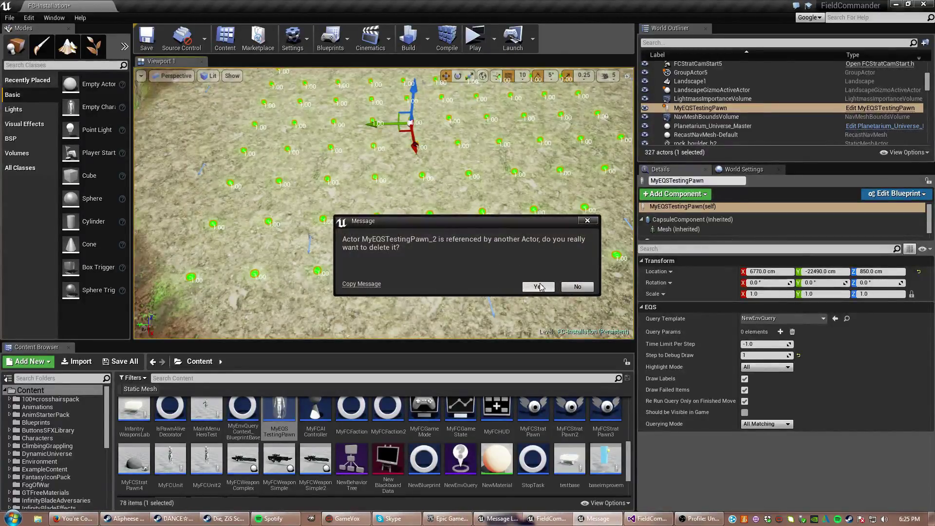
click(539, 287)
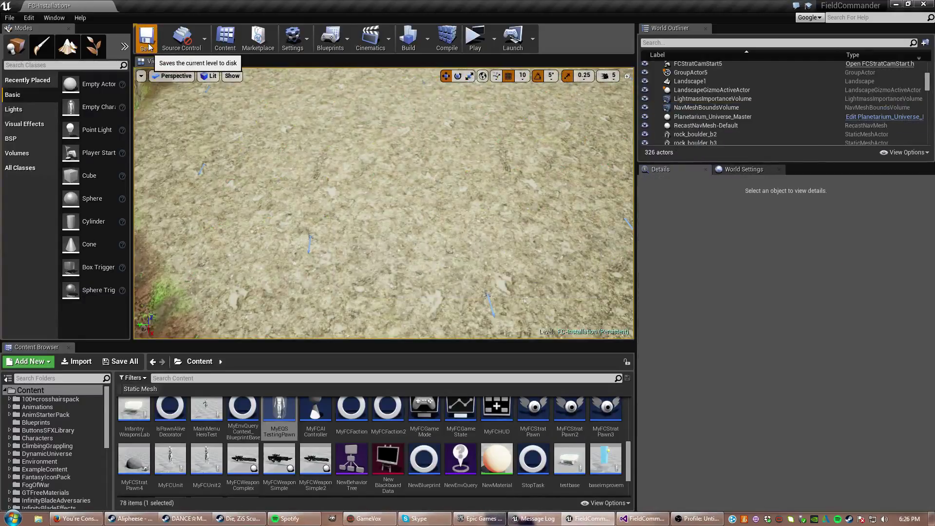